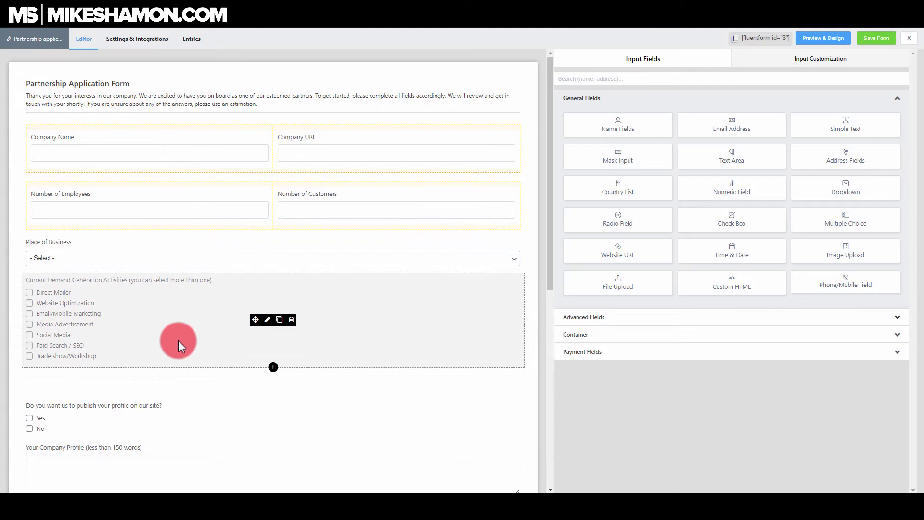
- Switch Conditional Logic to Yes in the publish-profile checkbox question's Advanced Options
scroll(178, 342, "down", 1)
scroll(179, 340, "down", 1)
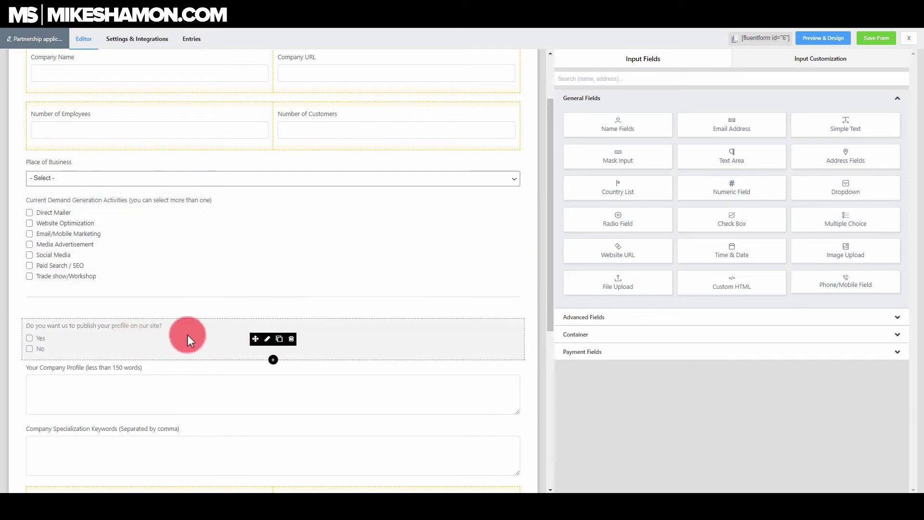
left_click(267, 340)
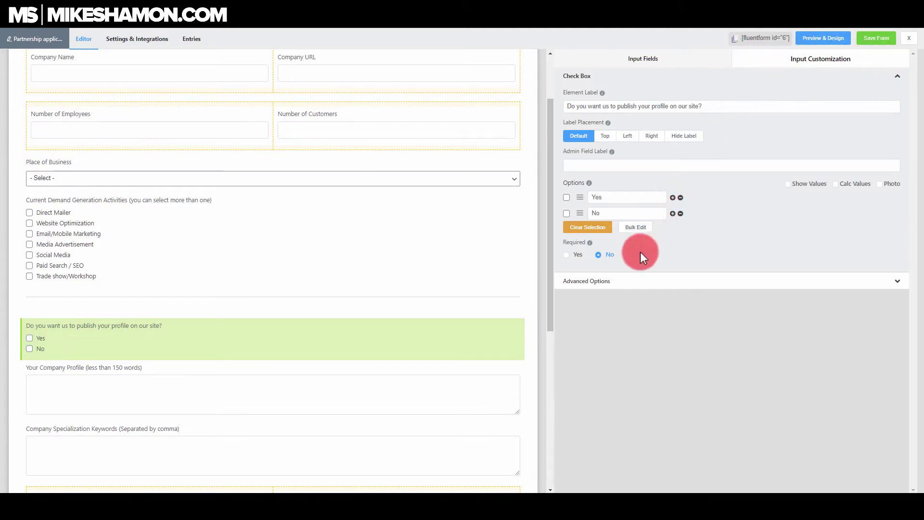
left_click(627, 284)
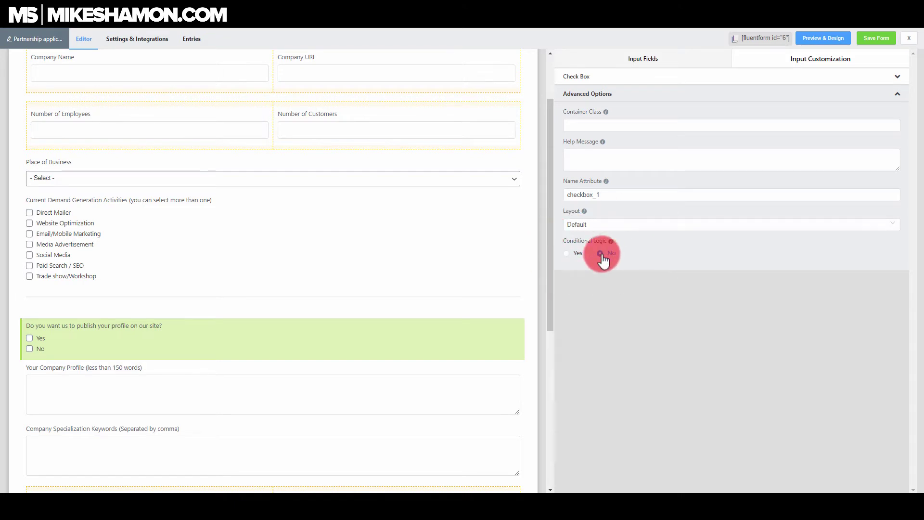
left_click(566, 254)
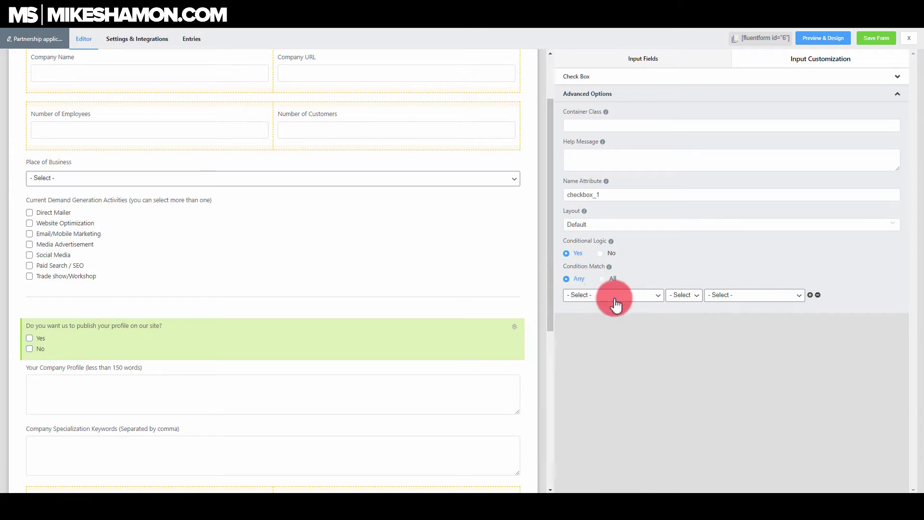
- Set the condition to Current Demand Generation Activities equal 'Paid Search / SEO'
left_click(657, 297)
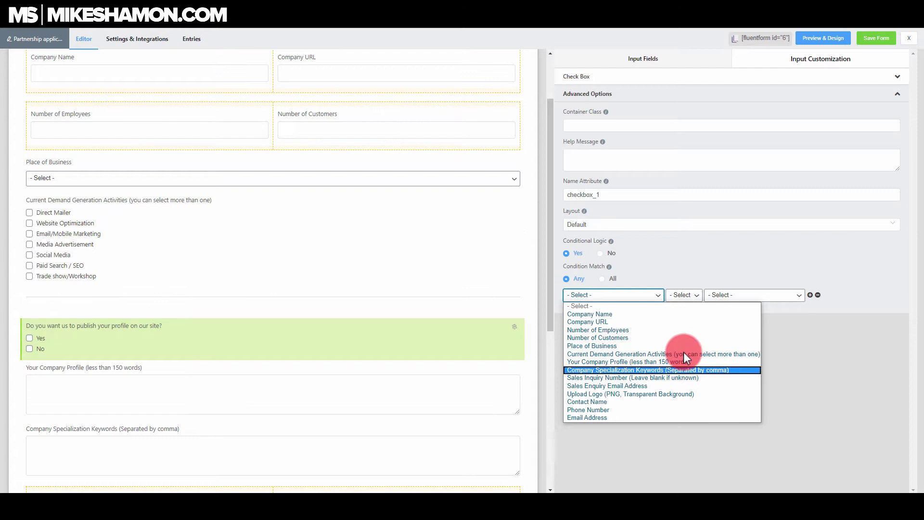
left_click(660, 354)
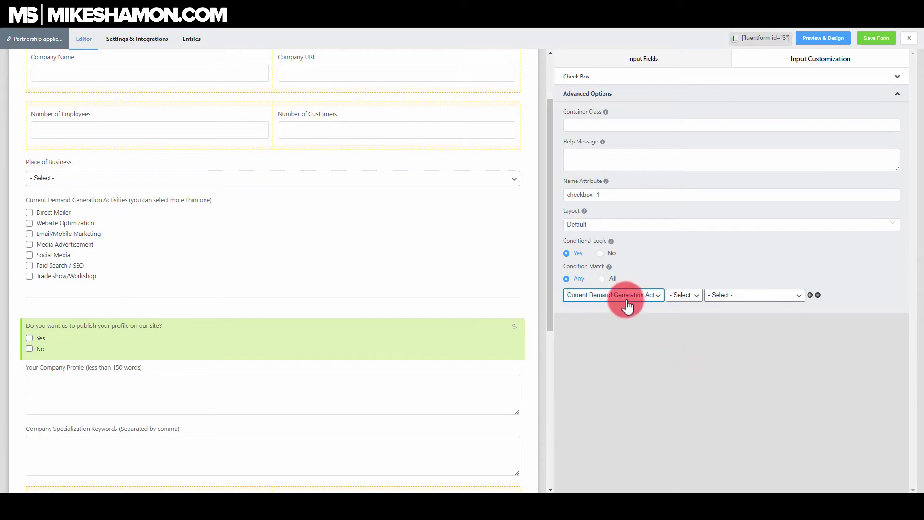
left_click(696, 302)
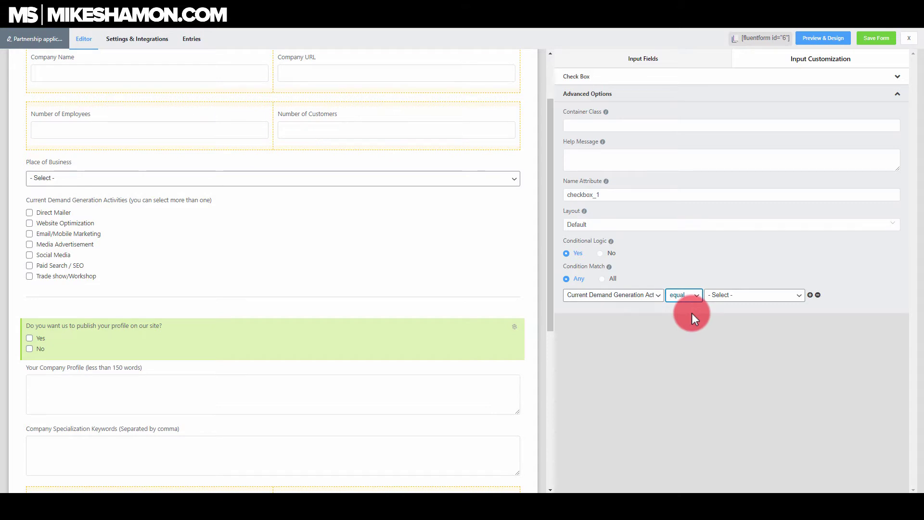
left_click(762, 300)
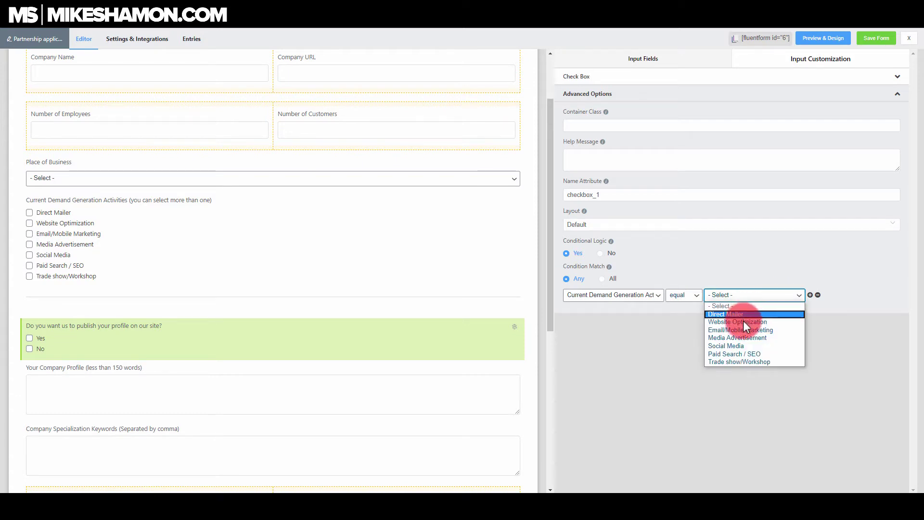
left_click(736, 354)
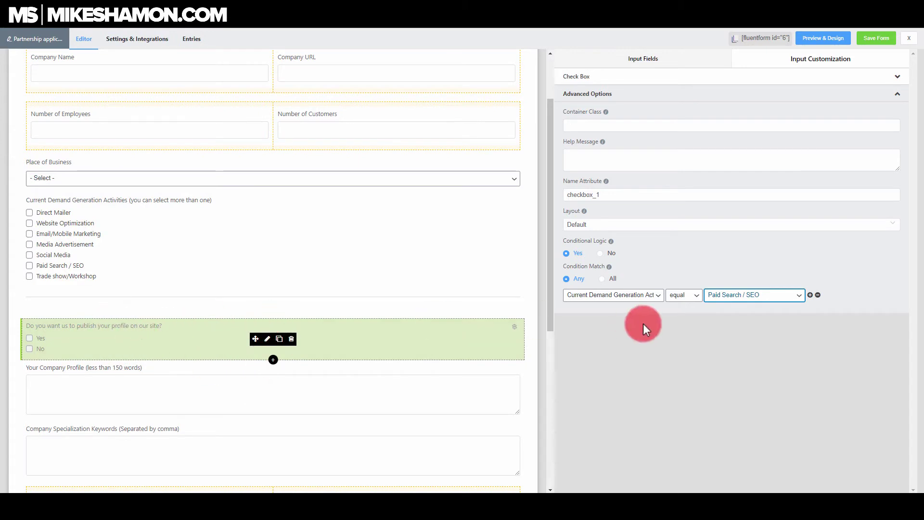
- Save the form and scroll through the Partnership Application Form in Preview & Design
left_click(876, 43)
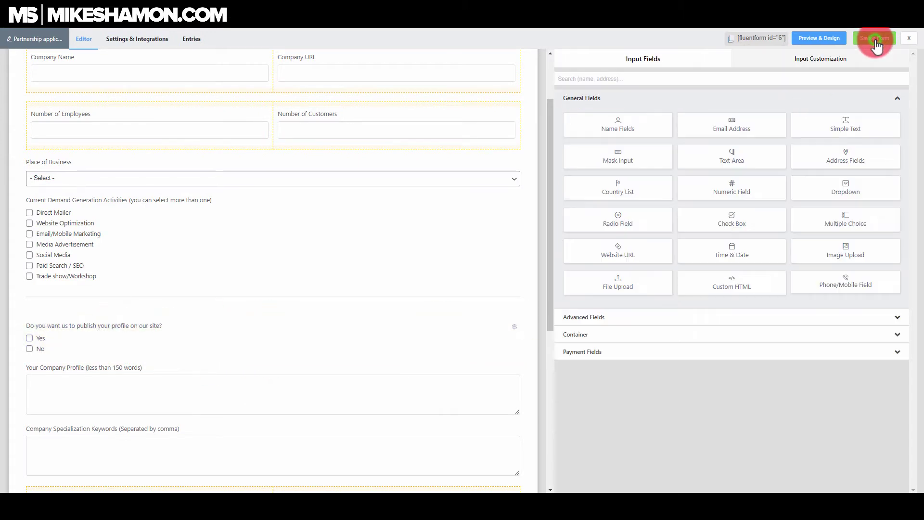
left_click(839, 42)
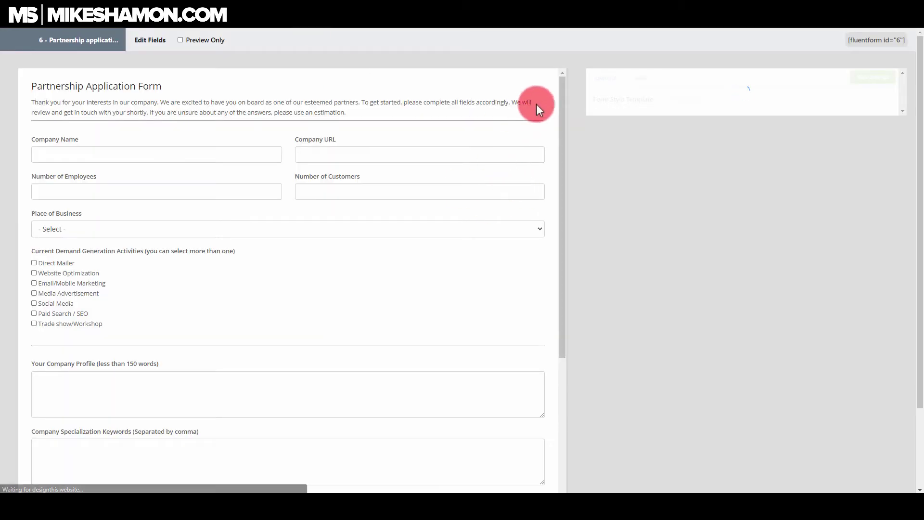
left_click_drag(561, 93, 561, 97)
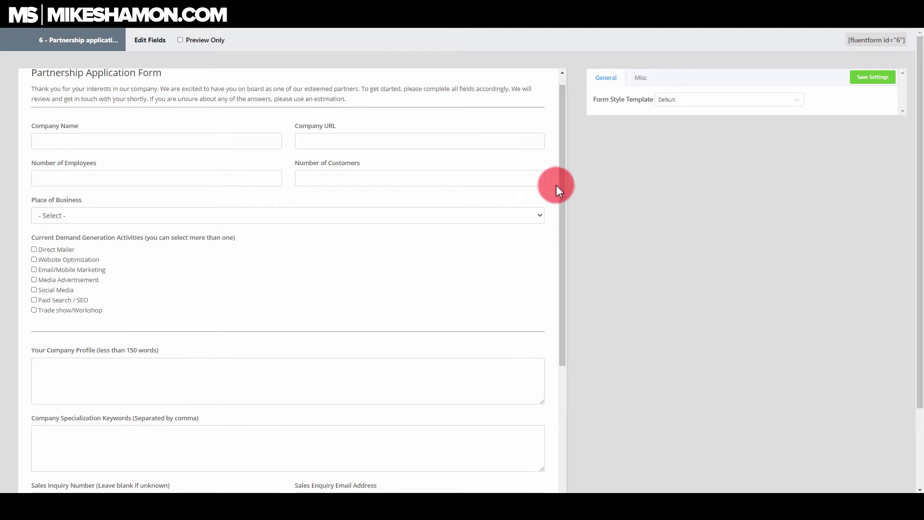
left_click_drag(558, 185, 558, 278)
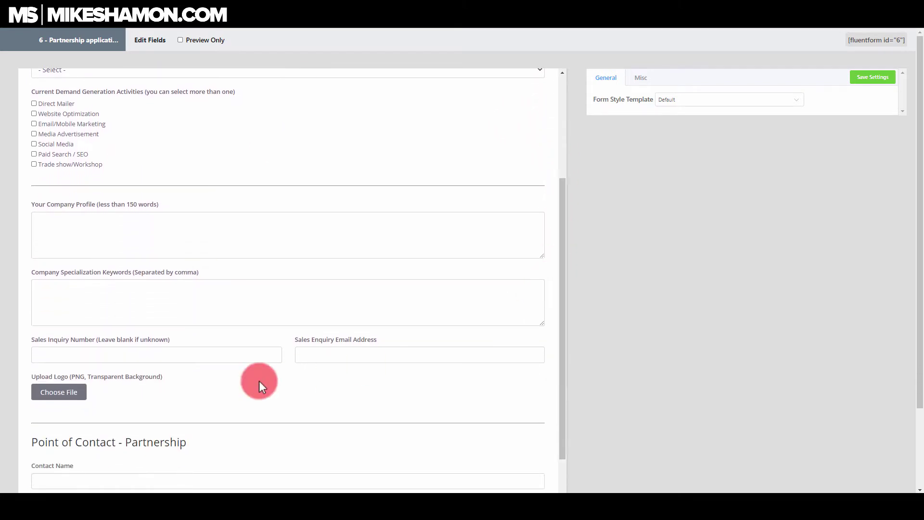
left_click(313, 352)
left_click(325, 333)
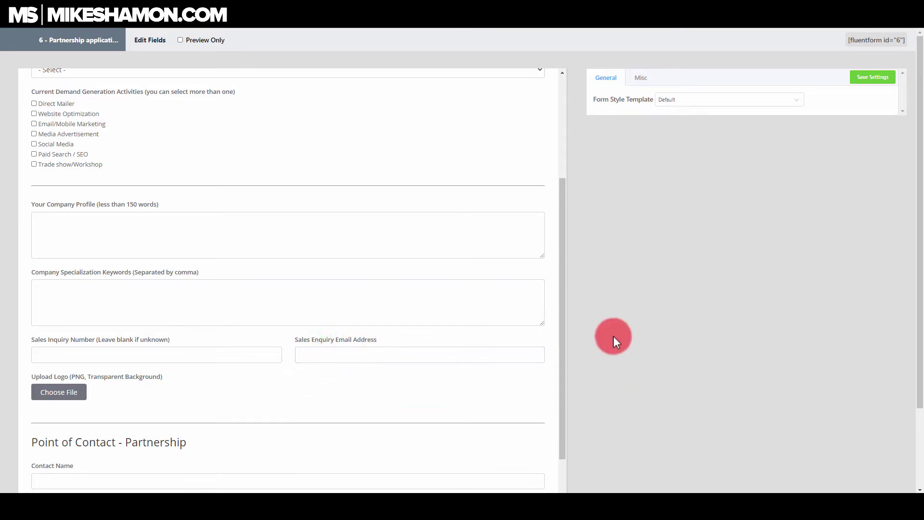
left_click_drag(560, 308, 561, 260)
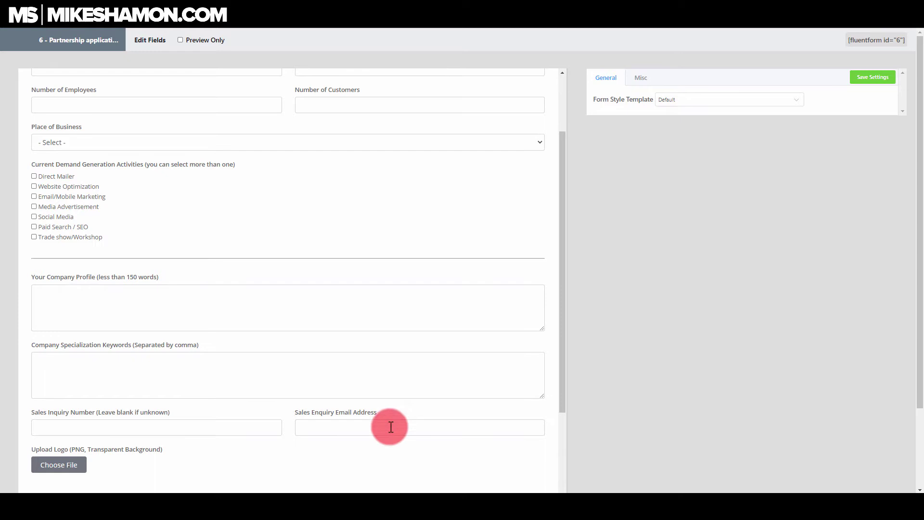
- Tick Direct Mailer and other activities, then toggle Paid Search / SEO to show and hide the publish question
left_click(334, 427)
left_click(232, 460)
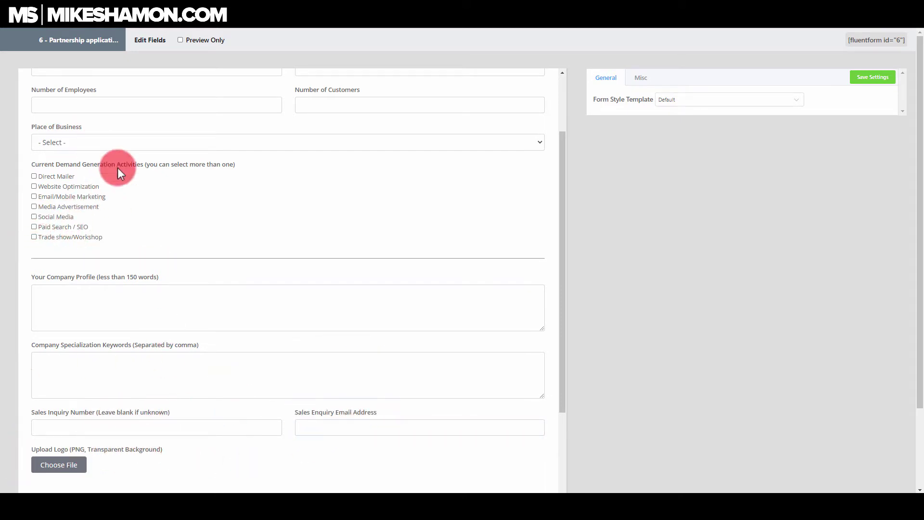
left_click(34, 176)
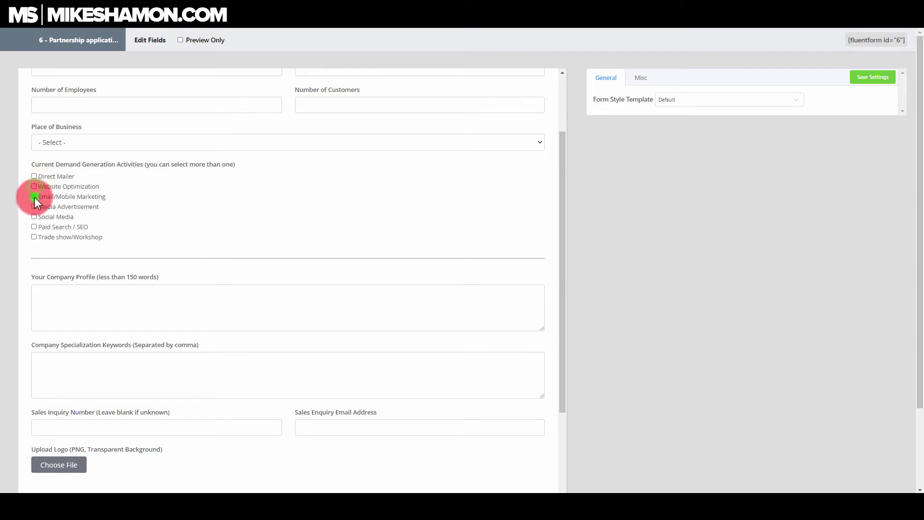
left_click(33, 186)
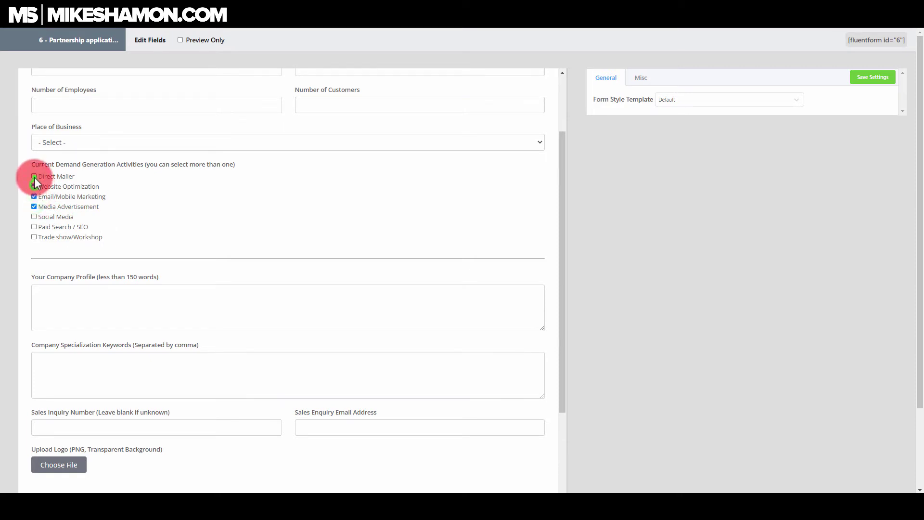
left_click(33, 177)
left_click(35, 216)
left_click(34, 226)
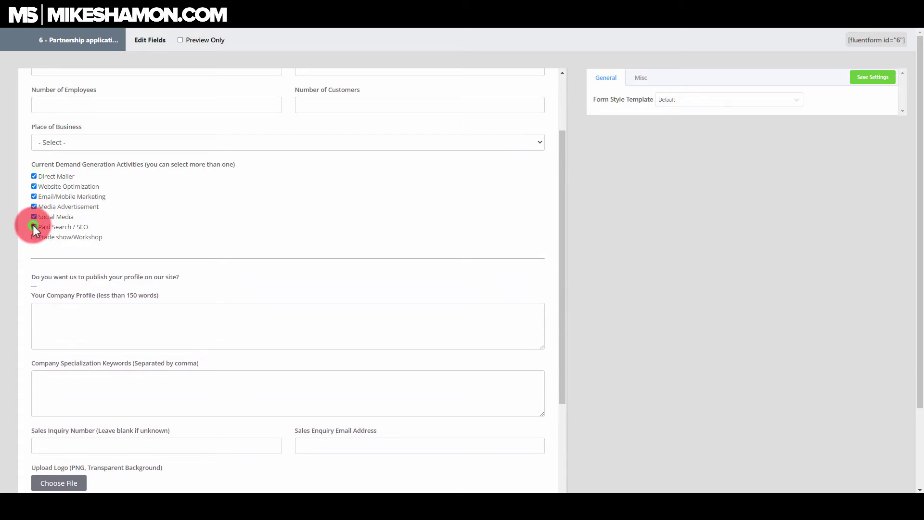
left_click(34, 226)
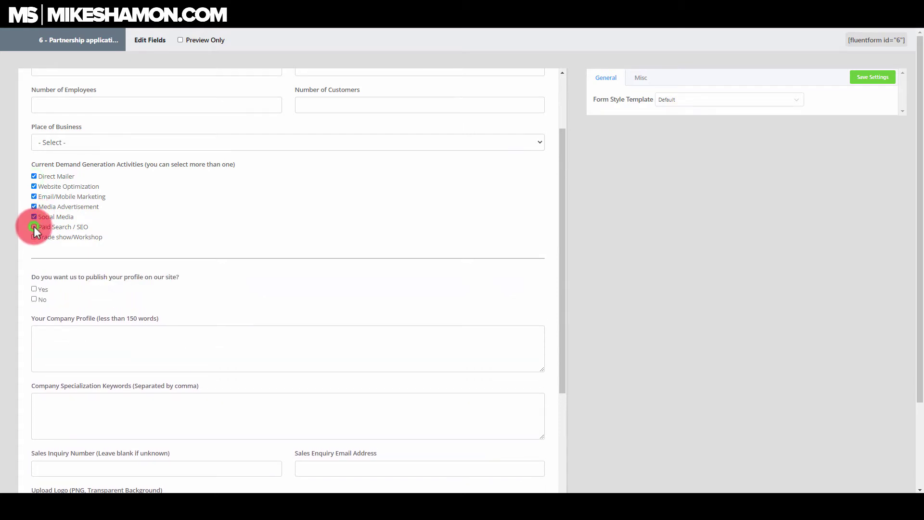
- Toggle Trade show/Workshop, re-tick Paid Search / SEO, then clear all activity ticks
left_click(33, 237)
left_click(34, 236)
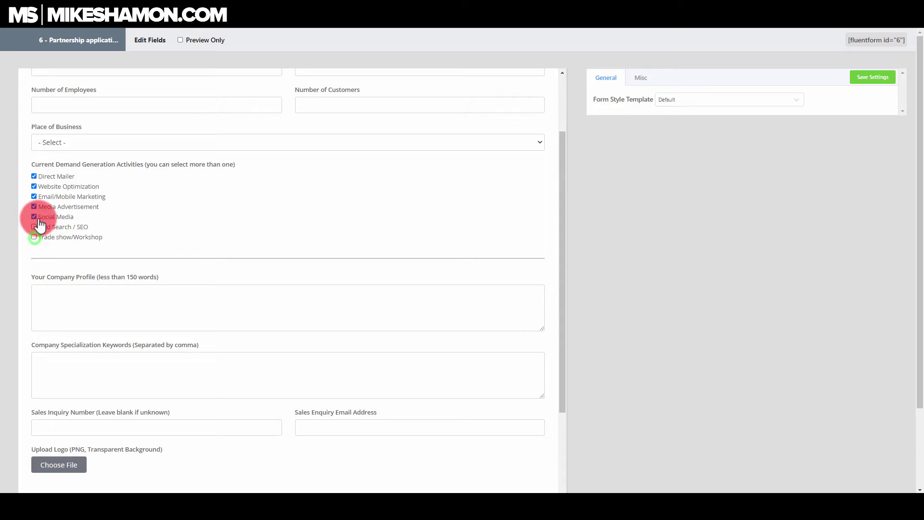
left_click(33, 226)
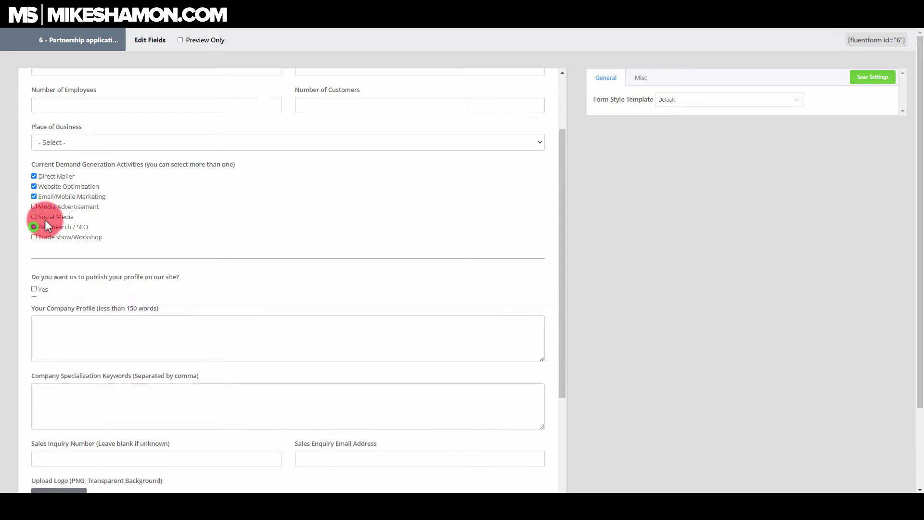
left_click(34, 196)
left_click(34, 187)
left_click(34, 176)
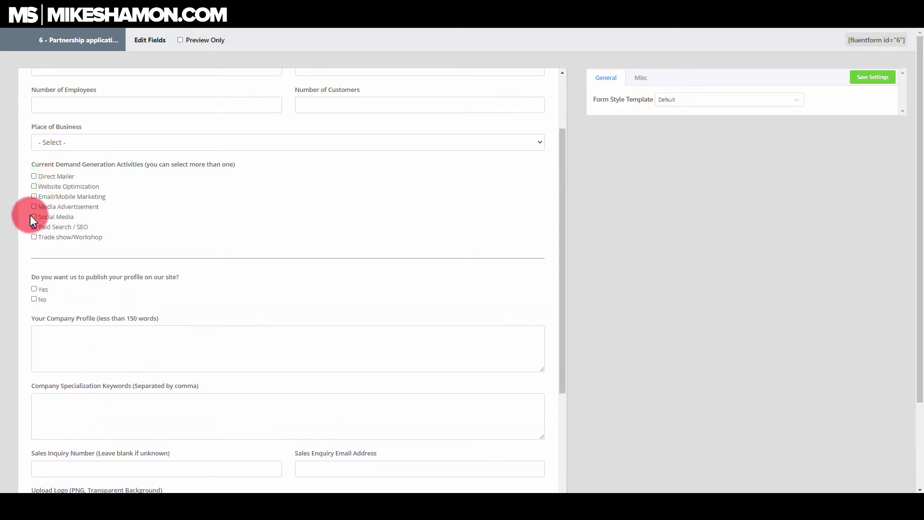
left_click(33, 227)
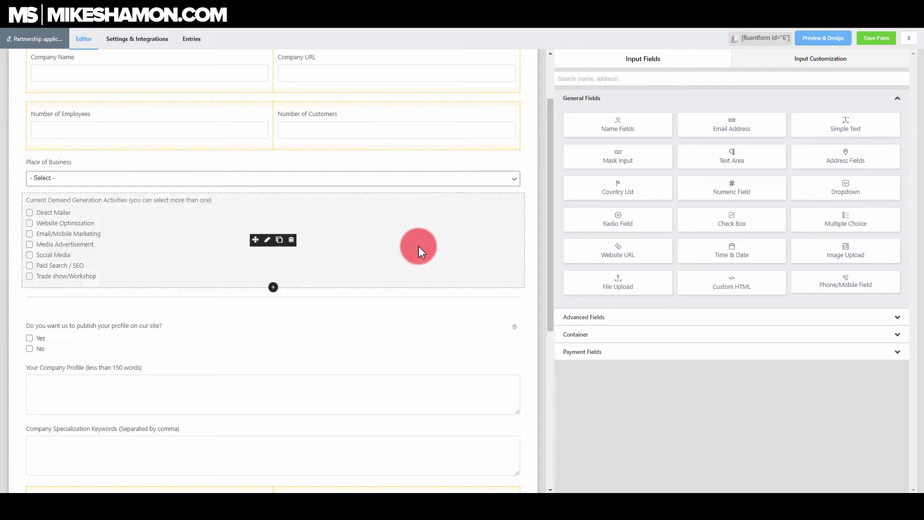
- Turn on Conditional Logic for the Upload Logo field with Match set to All
scroll(417, 246, "down", 5)
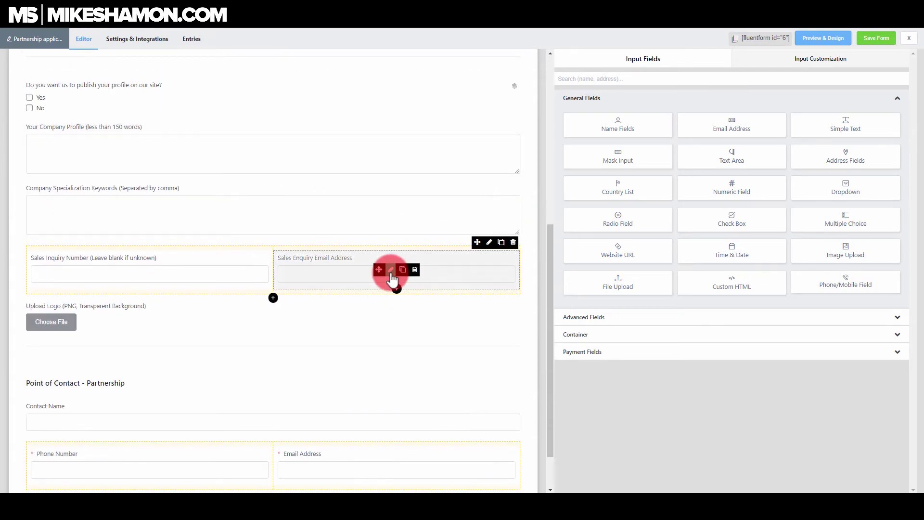
left_click_drag(392, 278, 379, 264)
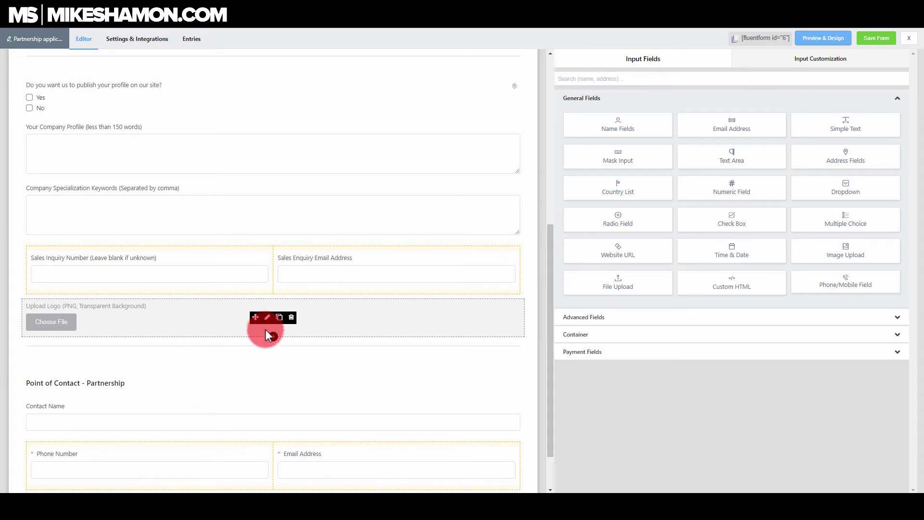
left_click(267, 317)
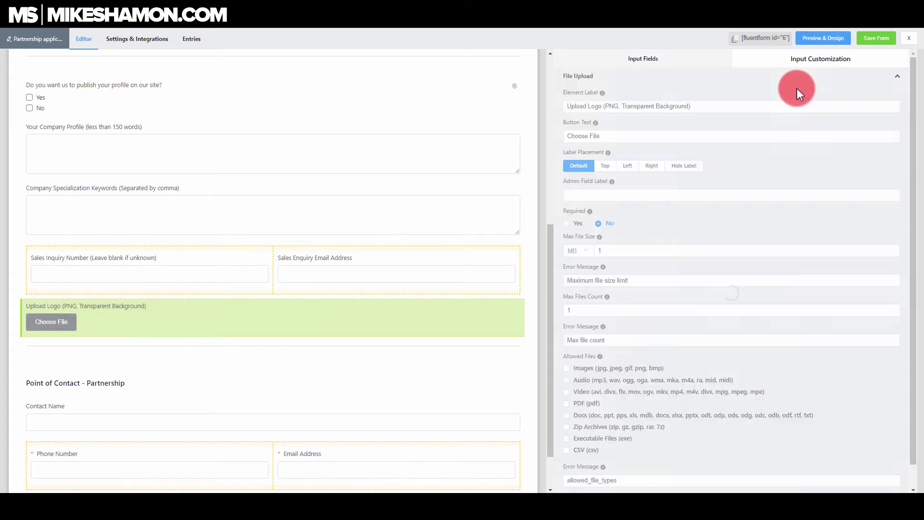
left_click(899, 79)
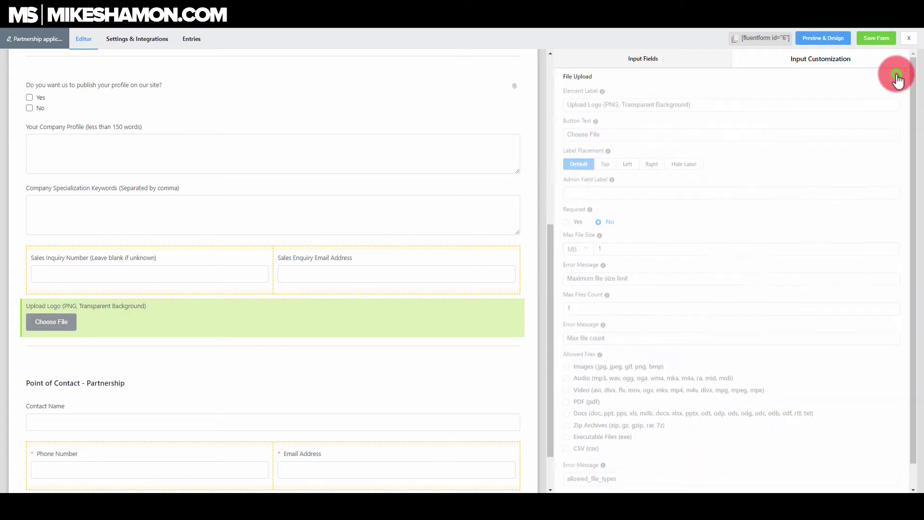
left_click(894, 93)
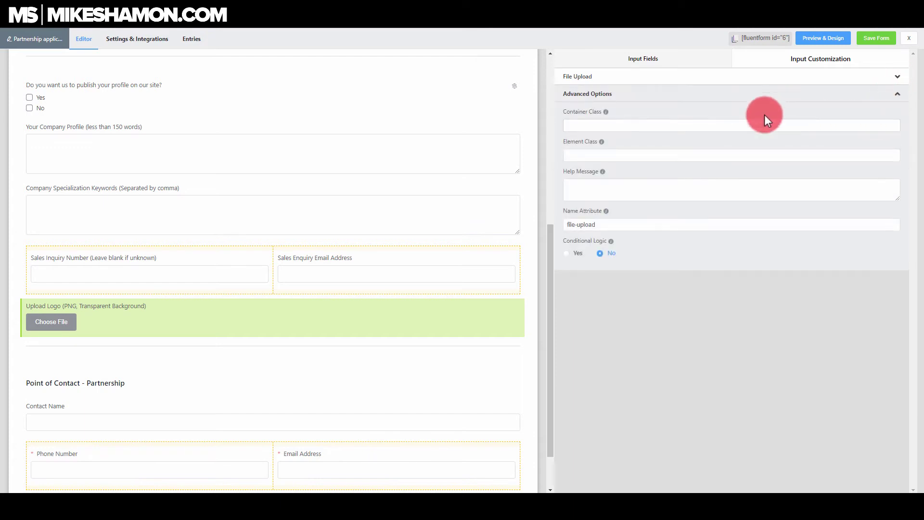
left_click(567, 254)
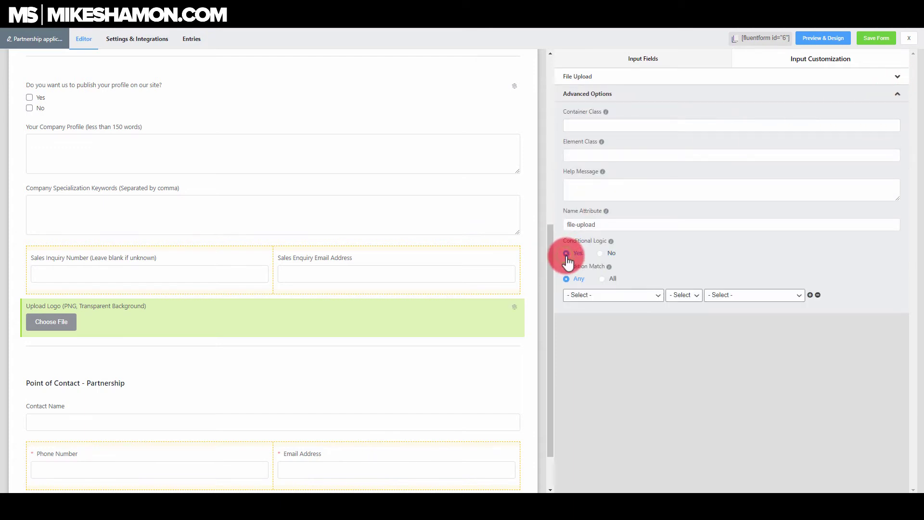
left_click(602, 279)
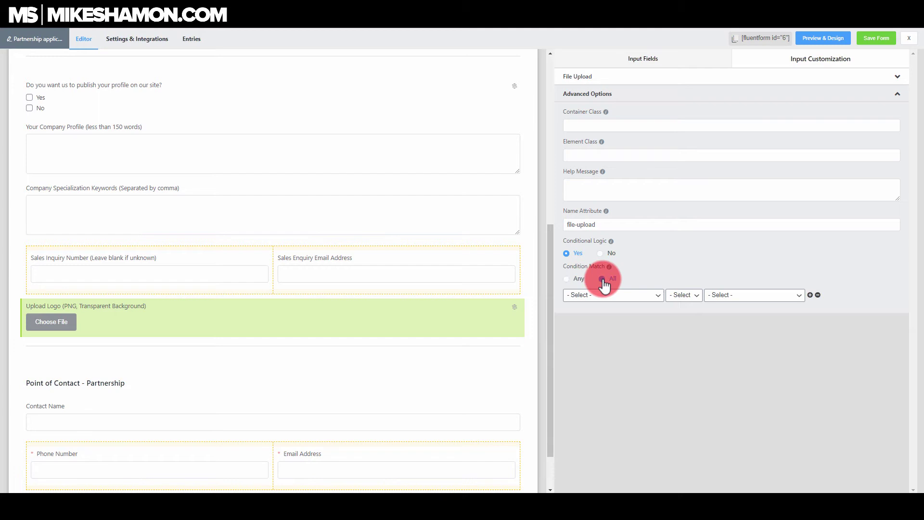
- Set the condition to Sales Enquiry Email Address includes the company's email domain
left_click(659, 295)
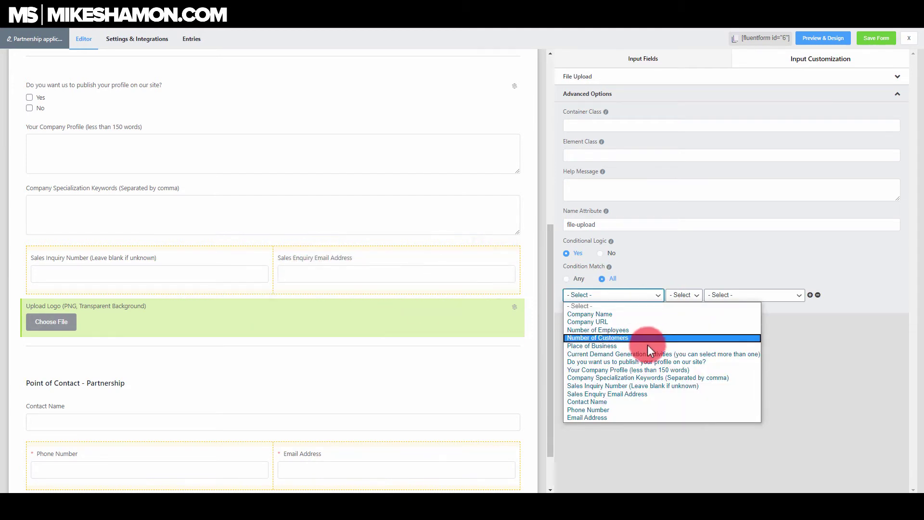
left_click(635, 395)
left_click(685, 294)
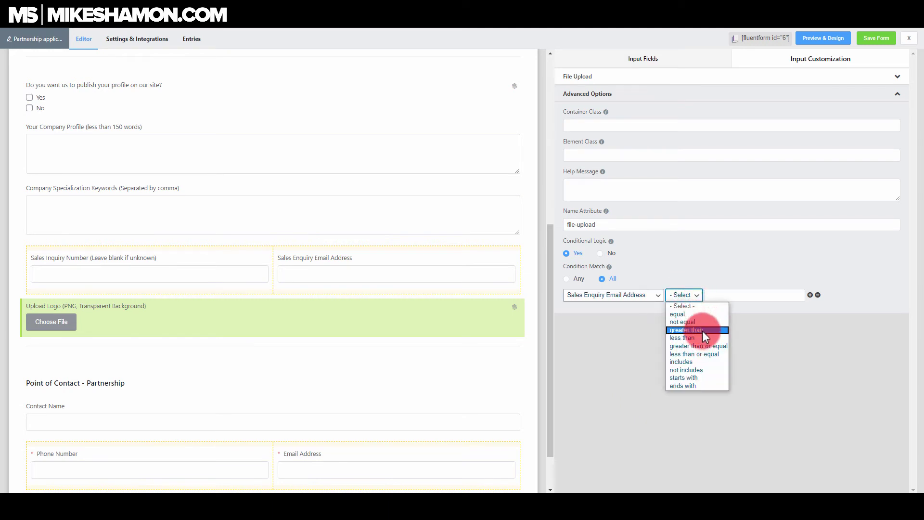
left_click(708, 362)
left_click(714, 296)
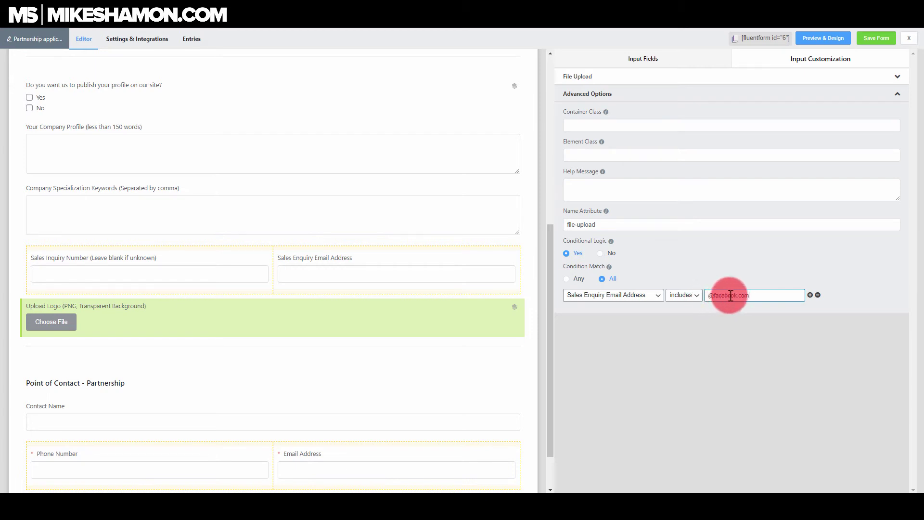
left_click_drag(737, 296, 714, 295)
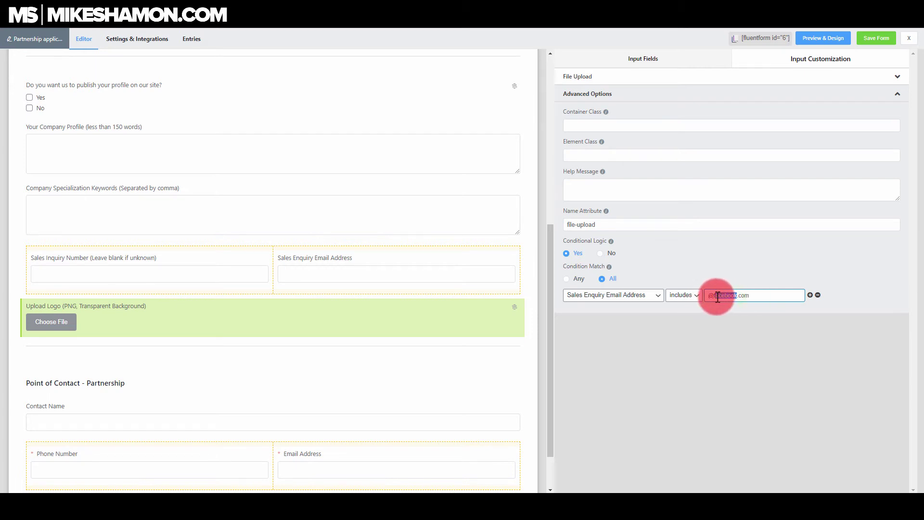
key("BackSpace")
type("mikeshamon")
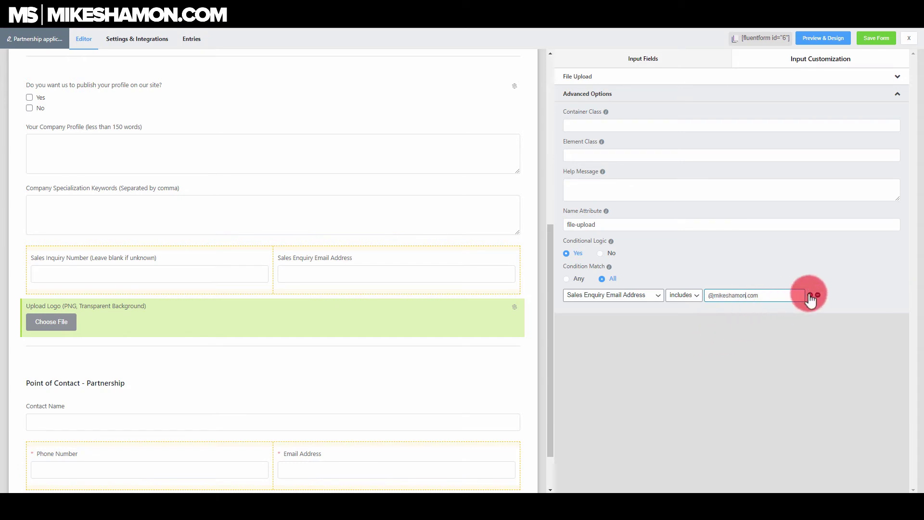
- Save the form and, in the preview, enter a Sales Enquiry Email ending in the company domain
left_click(862, 275)
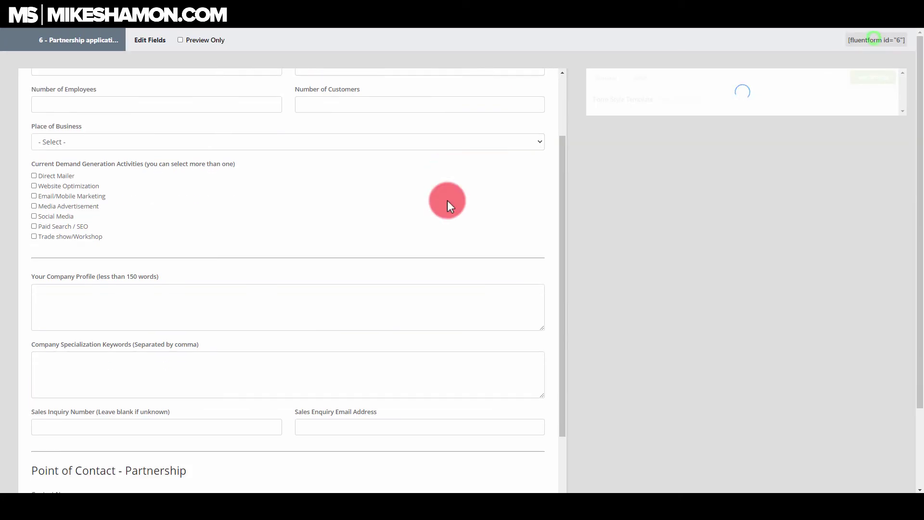
scroll(447, 201, "down", 10)
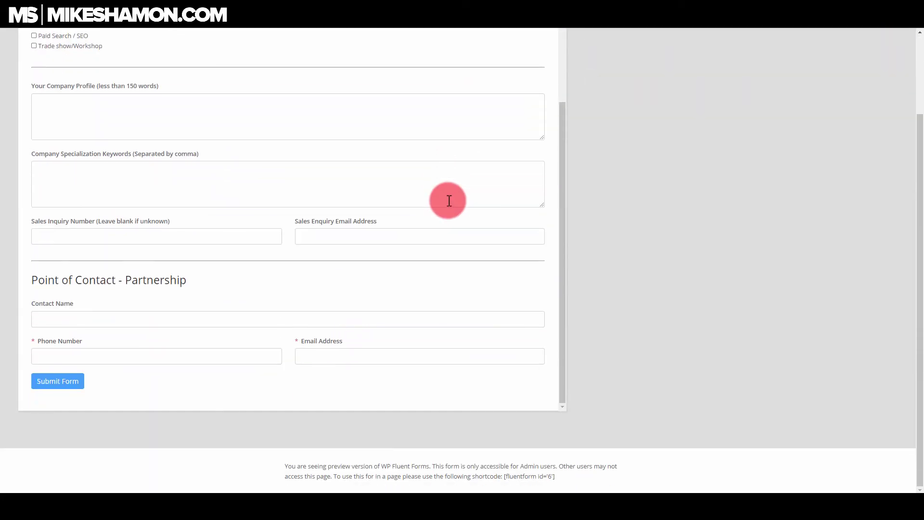
scroll(448, 200, "up", 2)
left_click(384, 315)
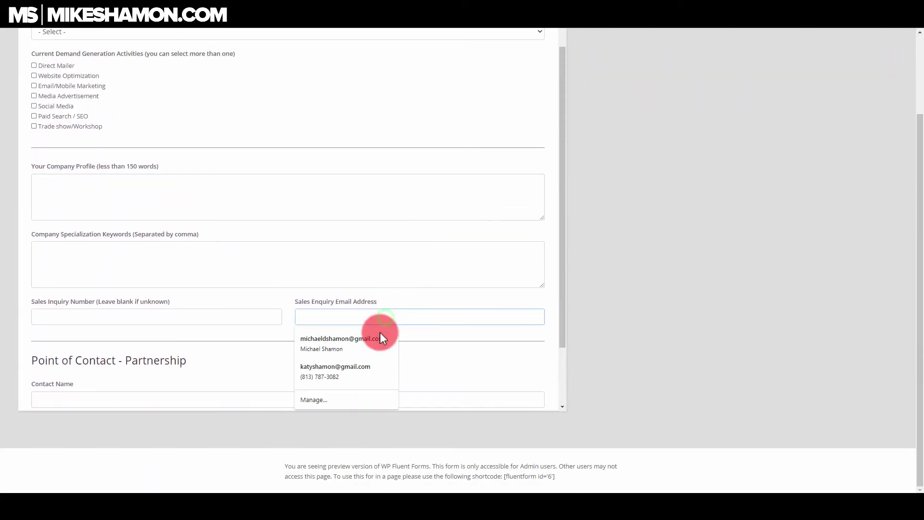
left_click(378, 336)
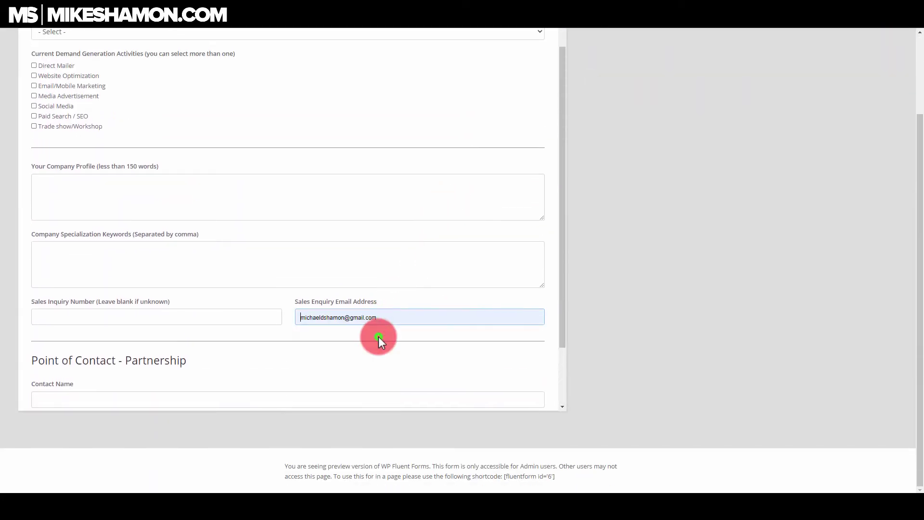
left_click(409, 319)
left_click_drag(363, 318, 381, 319)
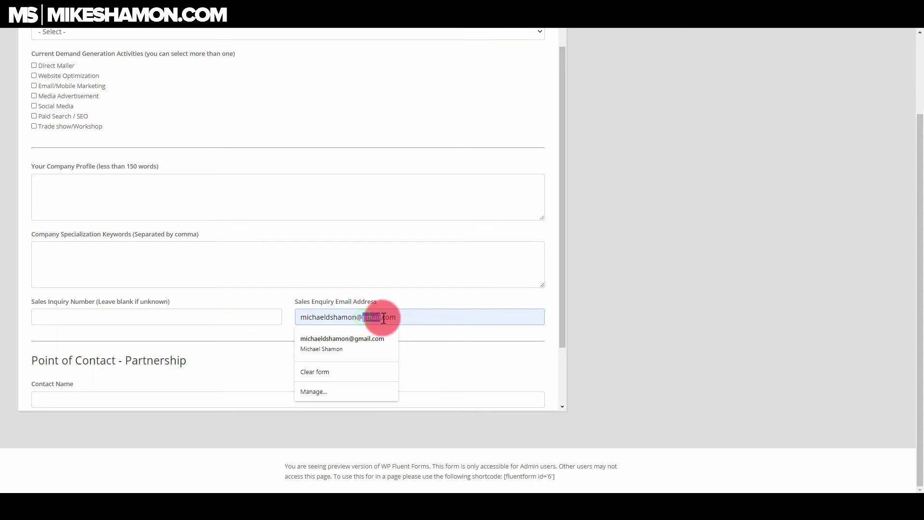
type("mi")
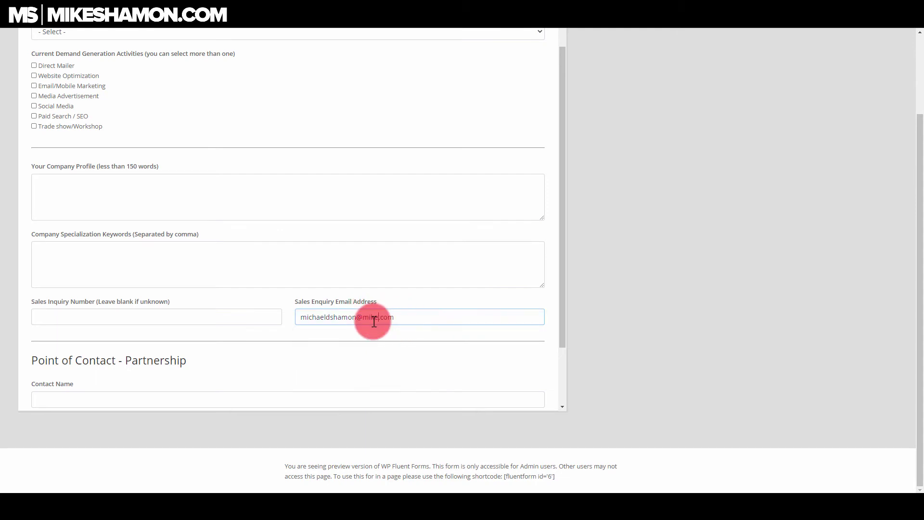
type("keshamon")
left_click(452, 315)
- Verify the Upload Logo field now appears for the matching email domain
scroll(496, 269, "down", 1)
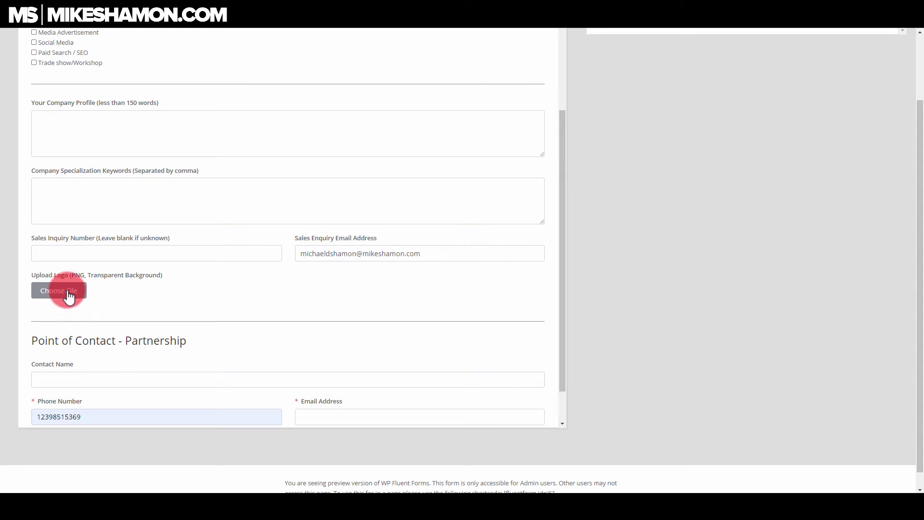
left_click_drag(422, 253, 356, 253)
left_click_drag(463, 253, 287, 253)
left_click(436, 254)
left_click_drag(433, 253, 295, 252)
scroll(388, 285, "down", 1)
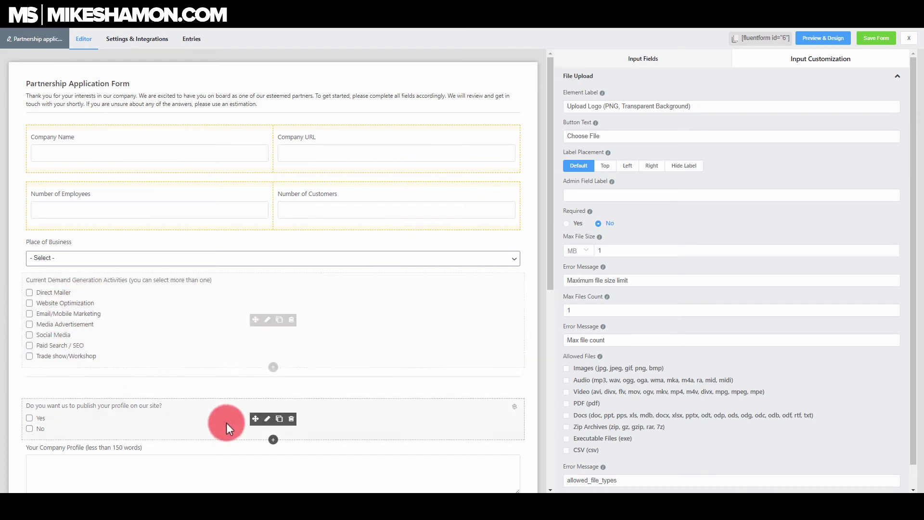
- Add a second condition row to the publish-profile question: Current Demand Generation Activities equal Social Media
left_click(268, 419)
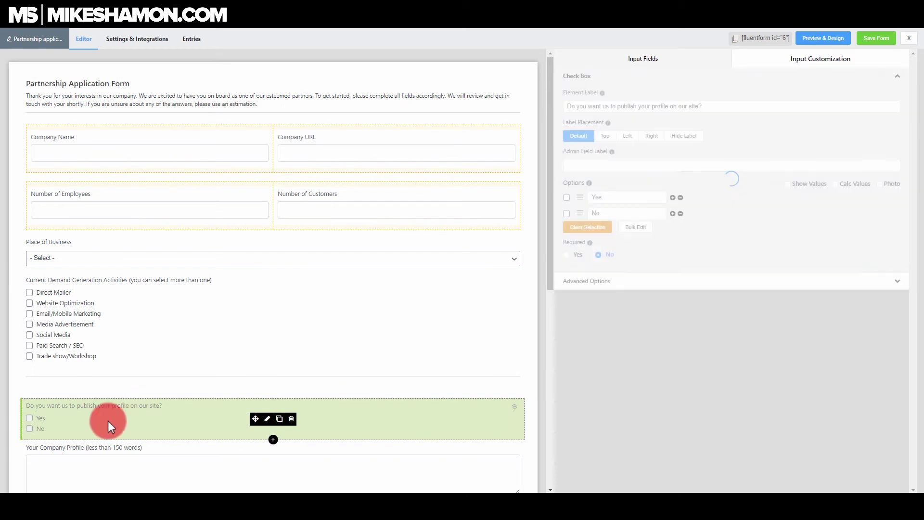
left_click(666, 285)
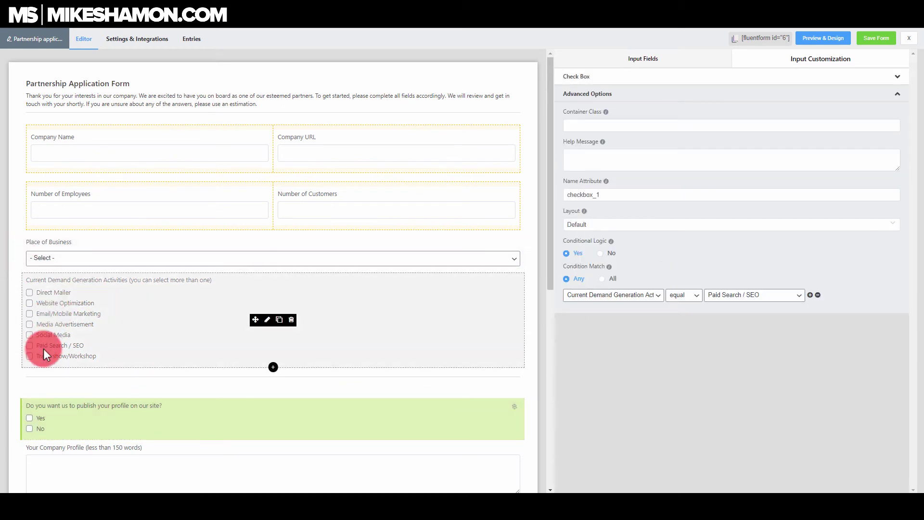
left_click(810, 296)
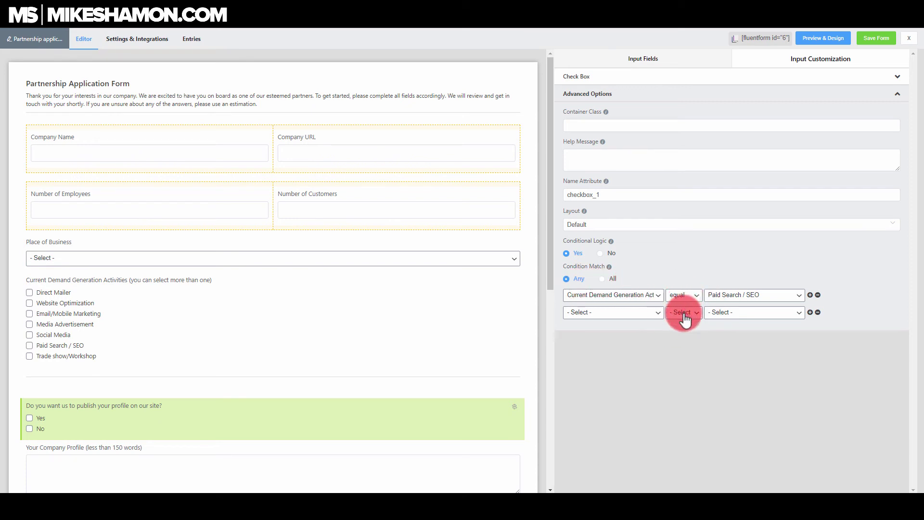
left_click(657, 319)
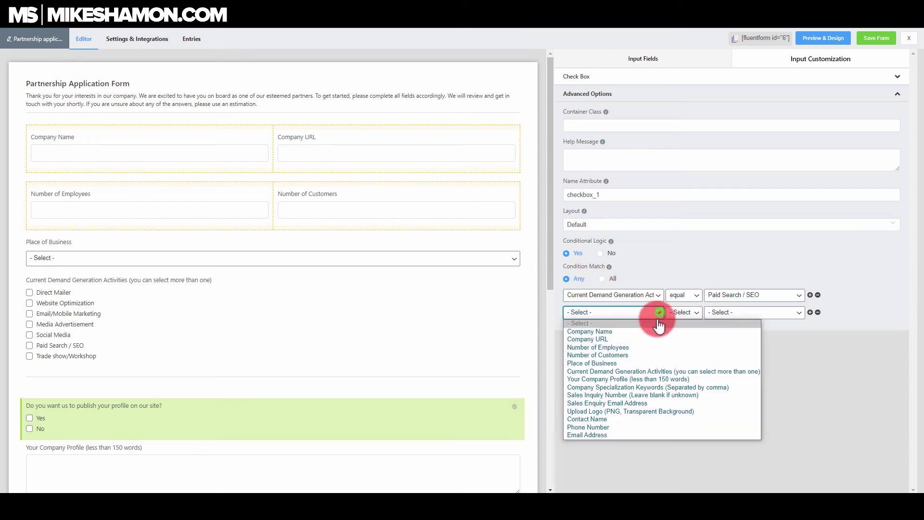
left_click(632, 371)
left_click(692, 314)
left_click(687, 330)
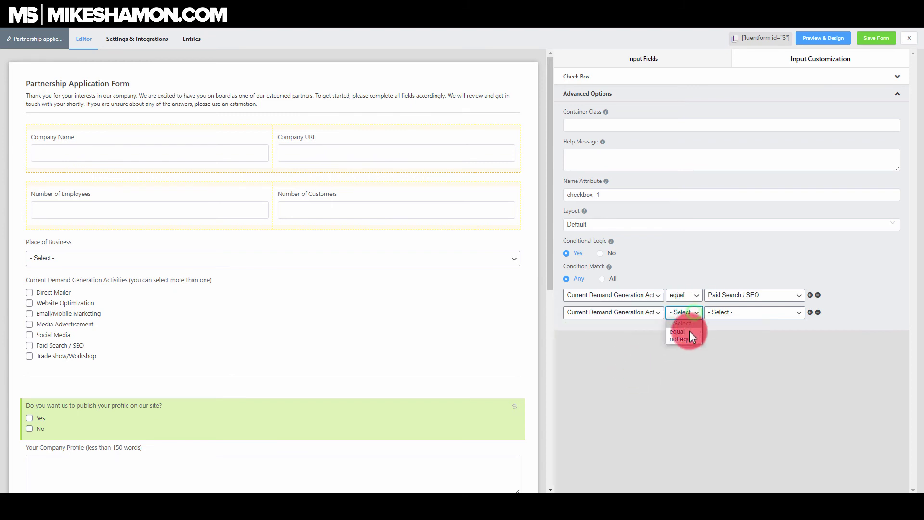
left_click(728, 313)
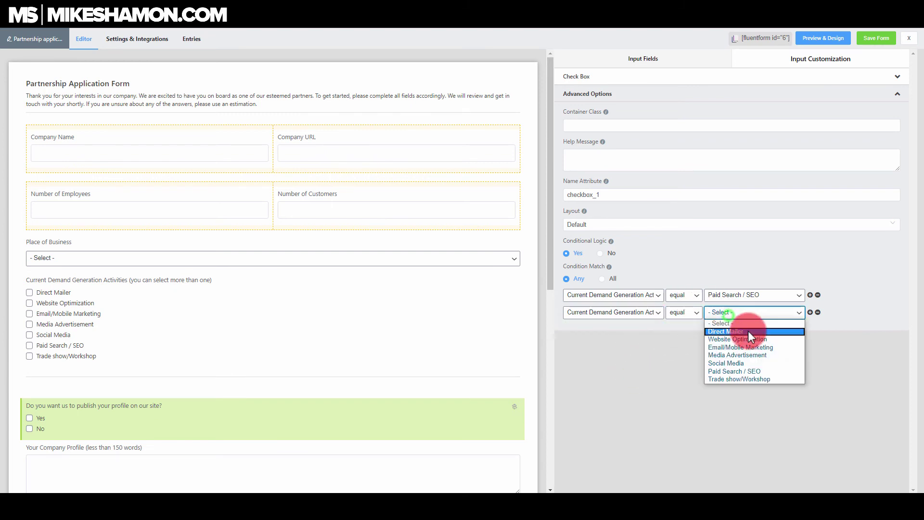
left_click(741, 363)
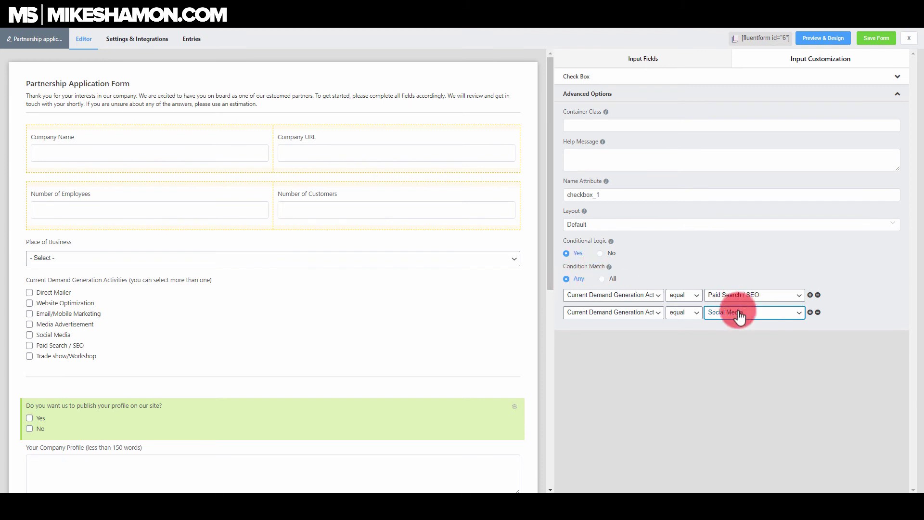
left_click(601, 279)
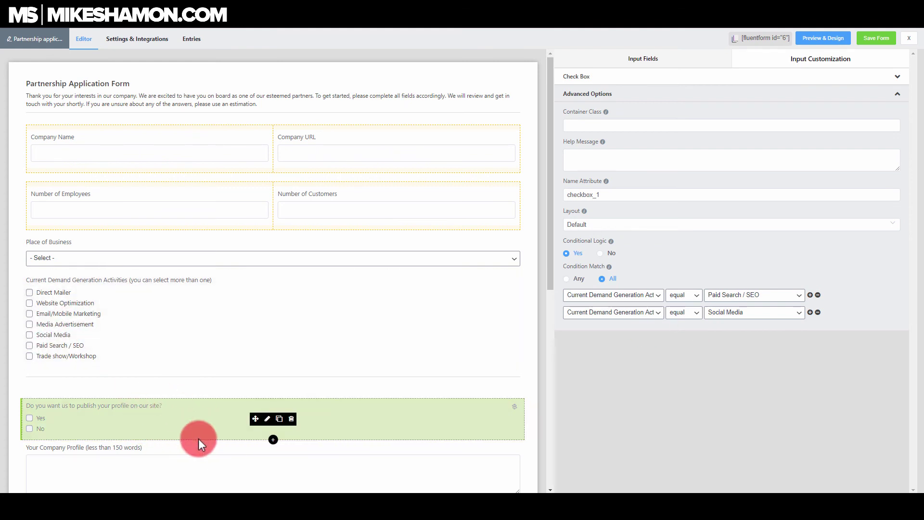
left_click(567, 279)
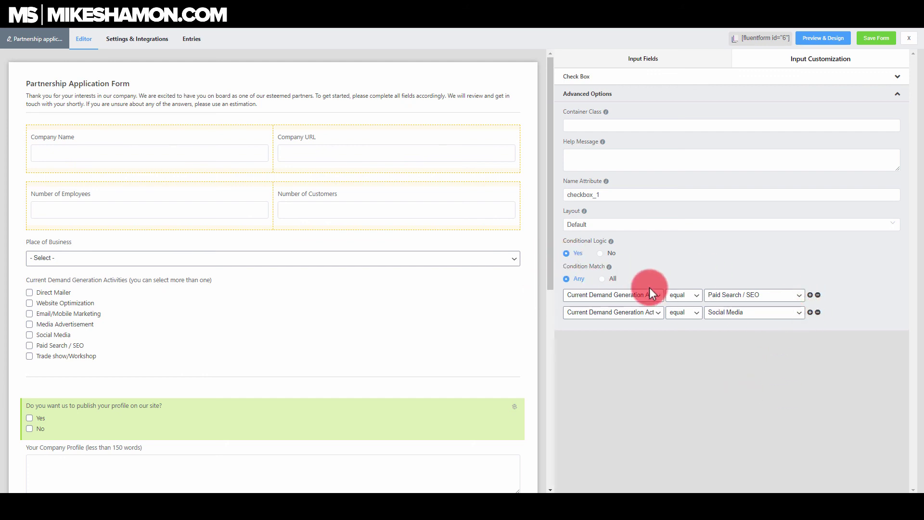
left_click(696, 295)
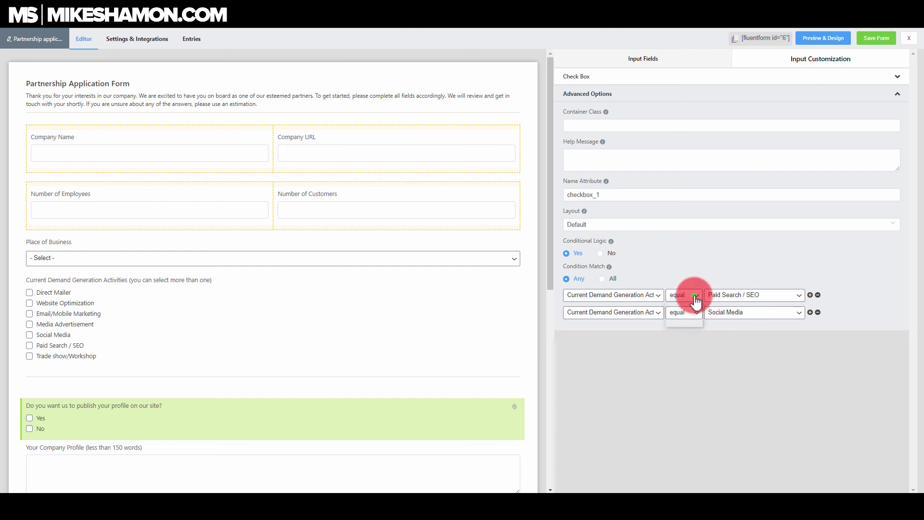
left_click(705, 261)
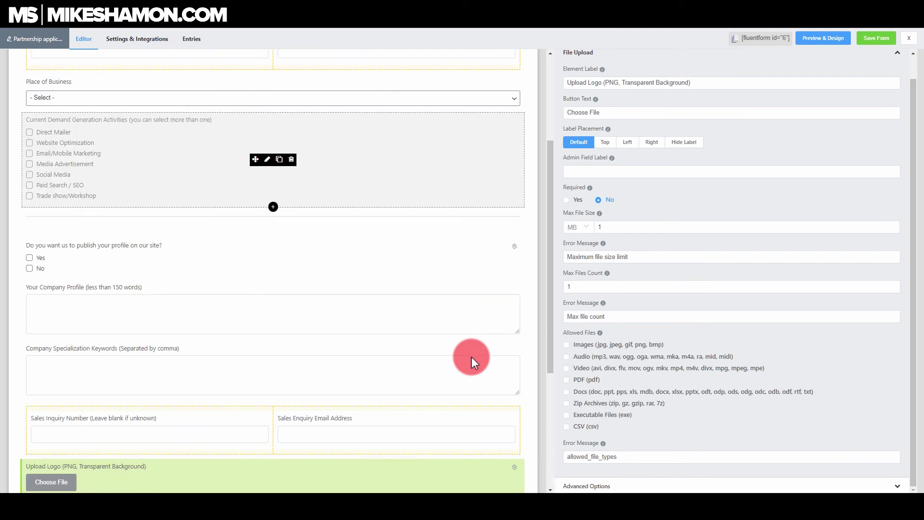
- Scroll up to the Upload Logo field's File Upload settings (1 MB maximum, one file)
scroll(469, 359, "up", 4)
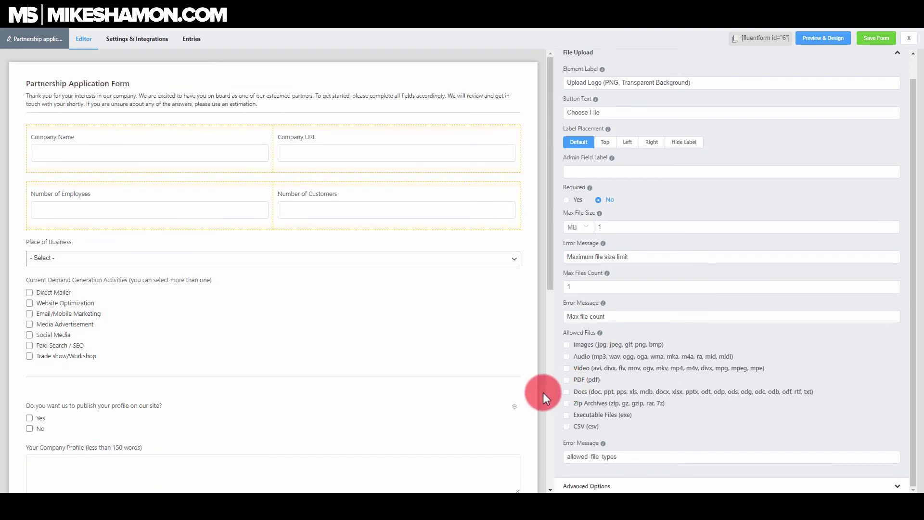